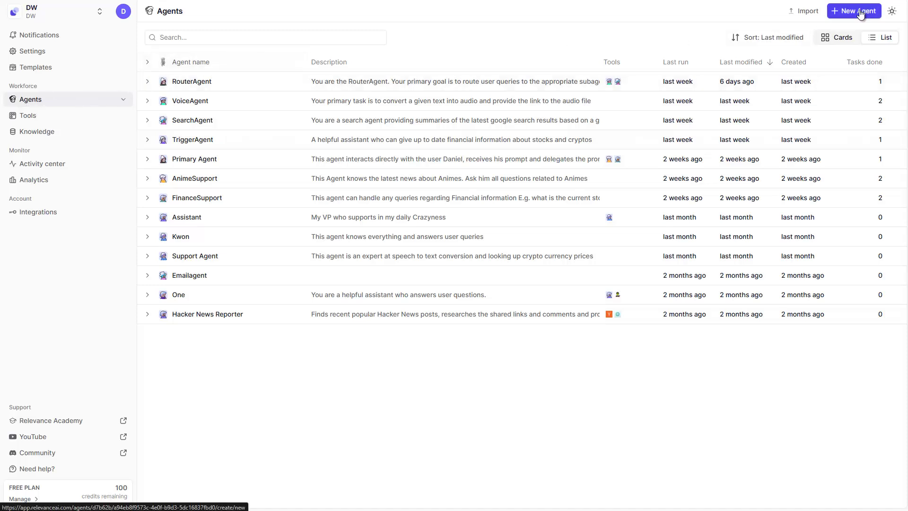
- Start a new agent and look over its profile, flow builder step types, core instructions and abilities
left_click(860, 14)
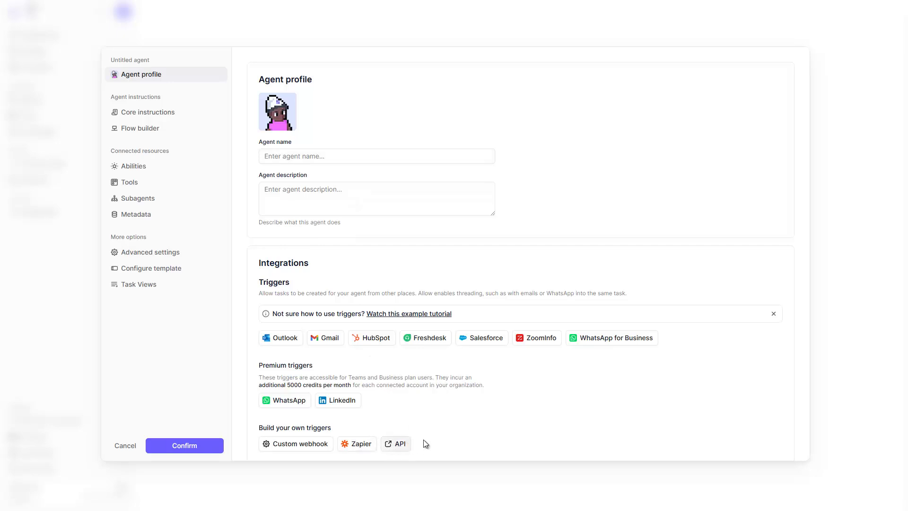
left_click(165, 119)
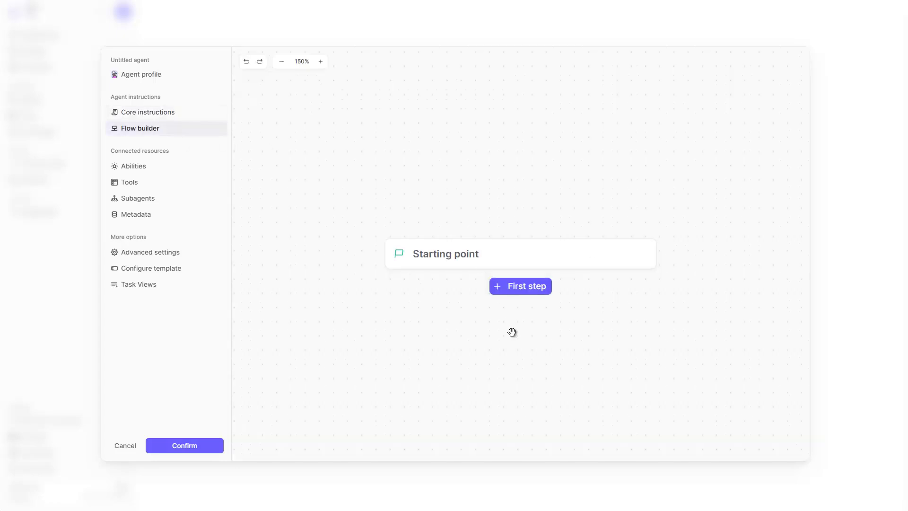
left_click(516, 289)
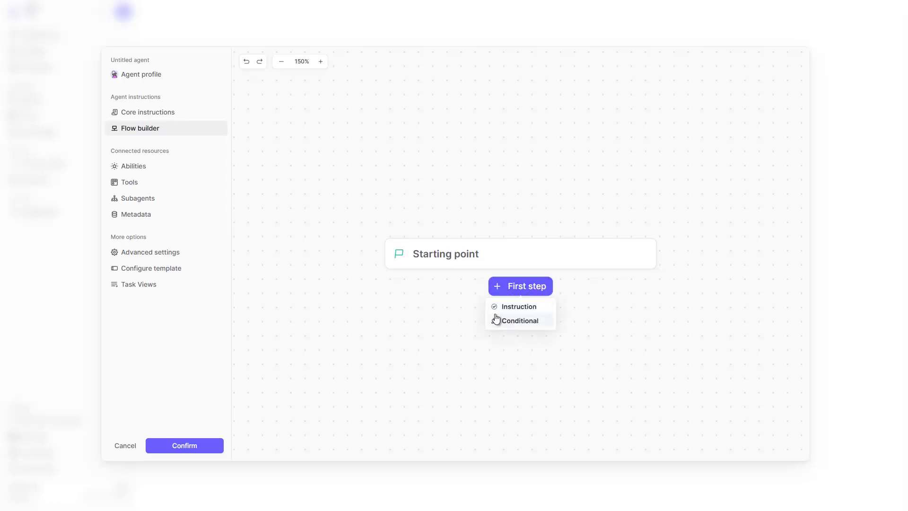
left_click(449, 306)
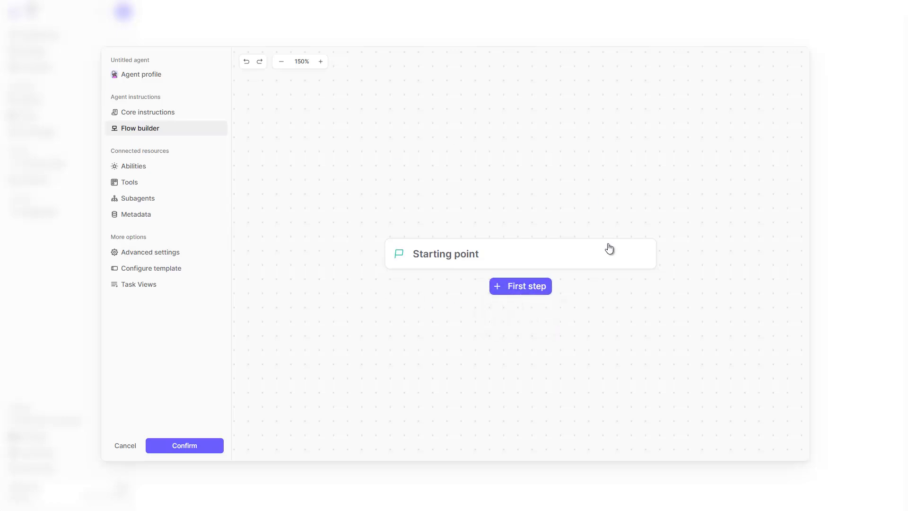
left_click(161, 118)
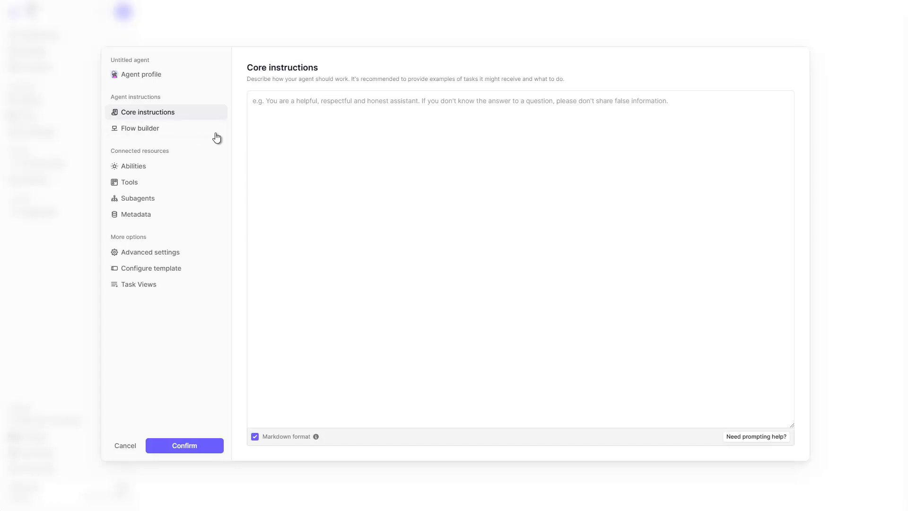
left_click(132, 167)
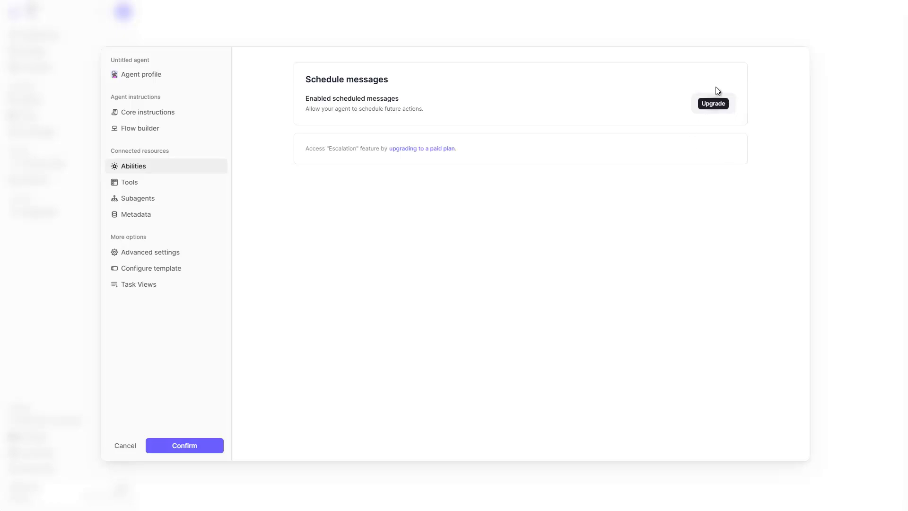
- Browse the list of existing tools that can be added to the new agent
left_click(127, 187)
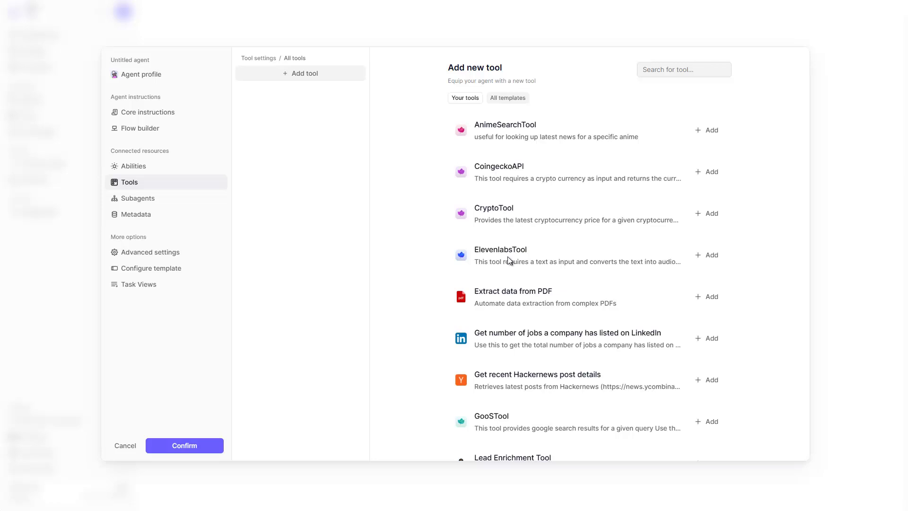
scroll(511, 289, "down", 5)
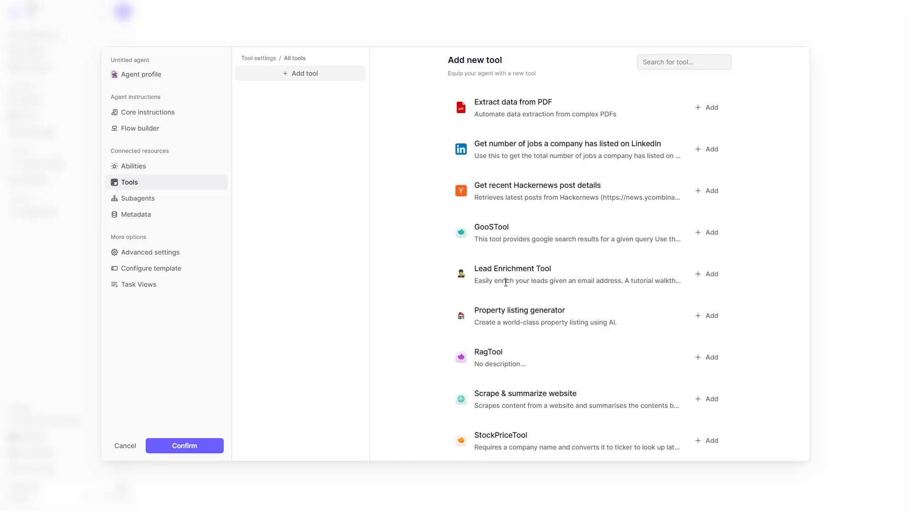
scroll(513, 285, "down", 1)
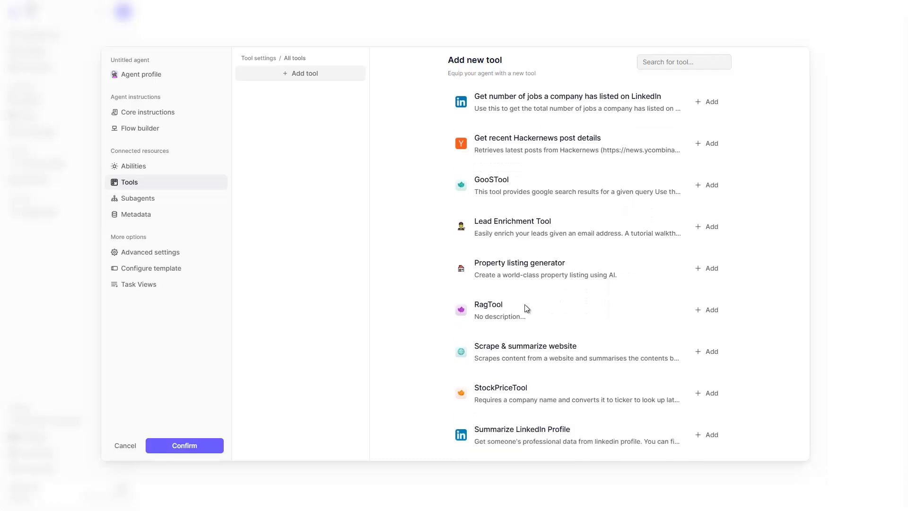
scroll(520, 308, "up", 6)
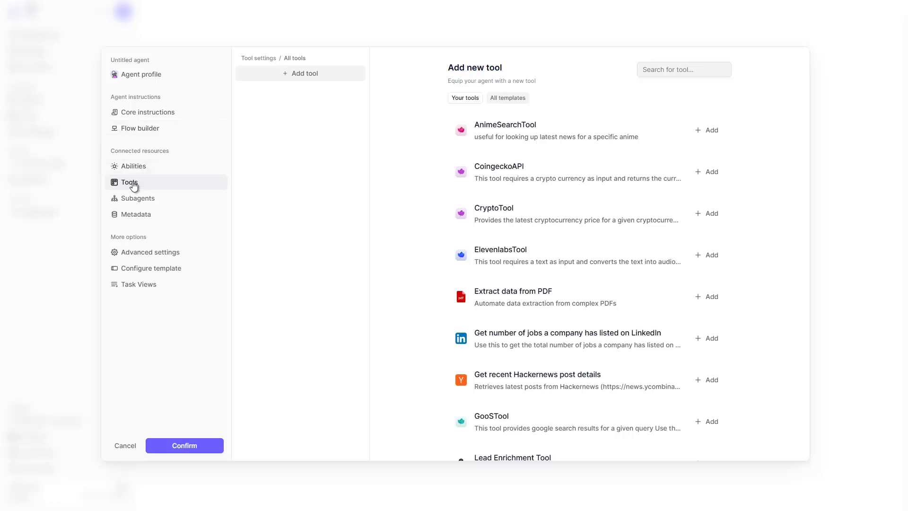
left_click(708, 130)
- Review the available subagents and the language model options in the advanced settings, and discard the new agent
left_click(151, 199)
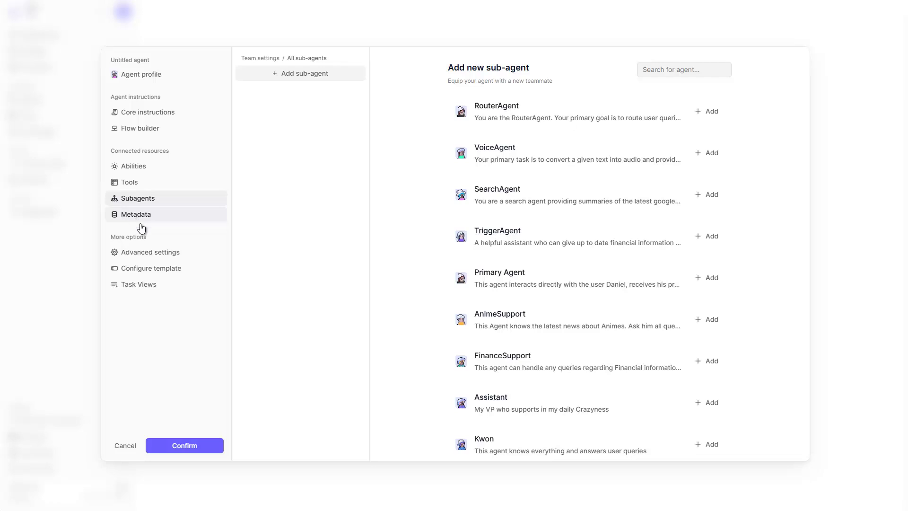
left_click(148, 254)
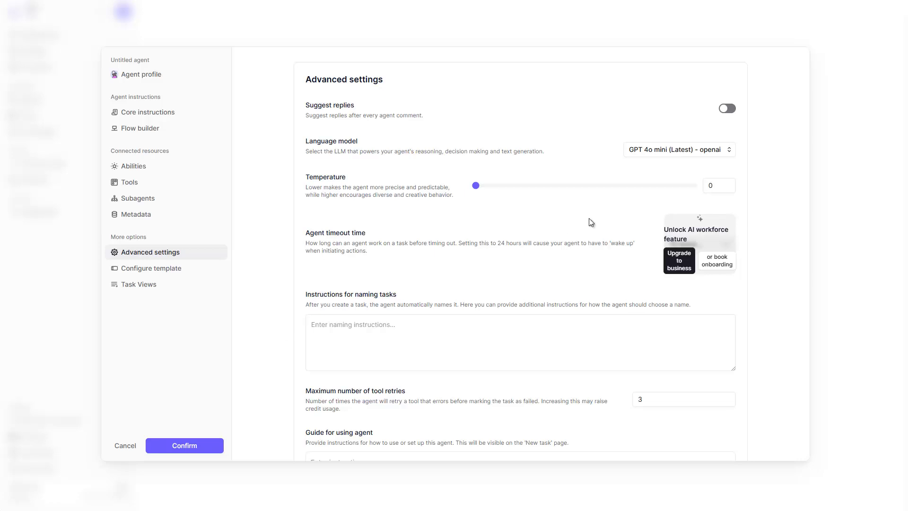
left_click(693, 149)
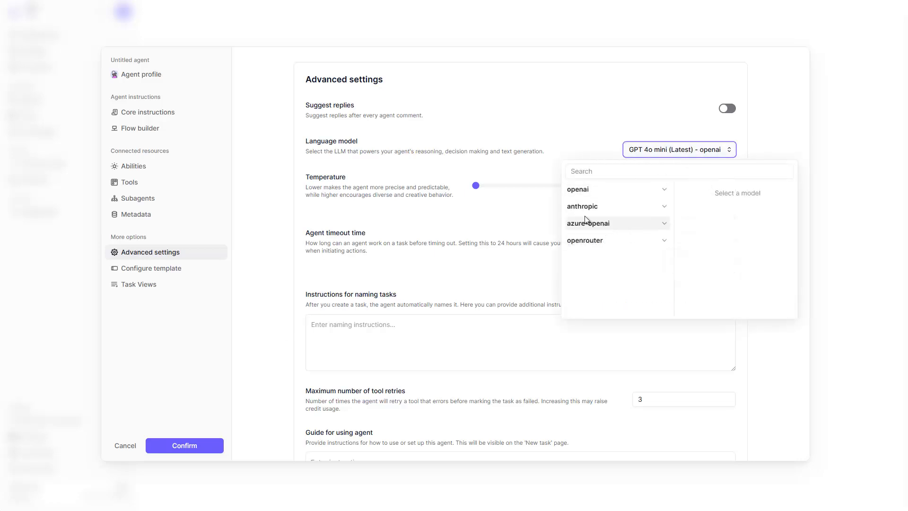
left_click(274, 194)
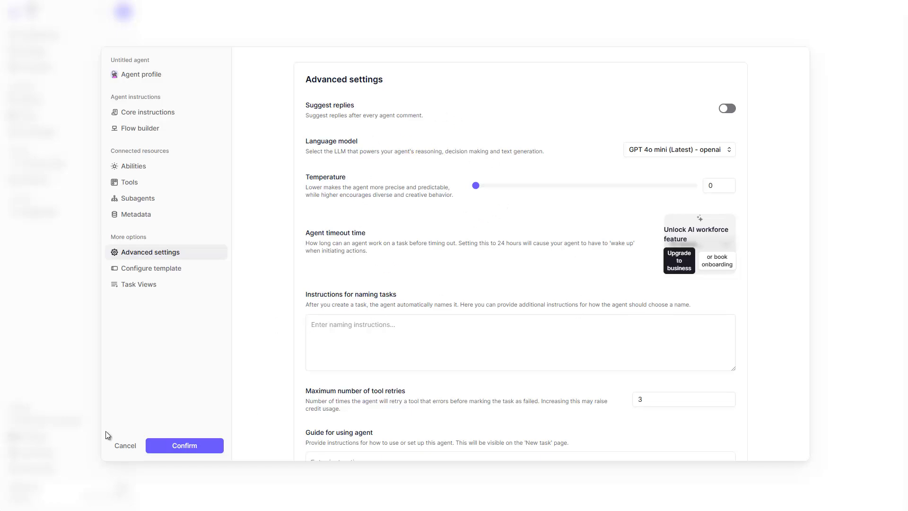
left_click(125, 447)
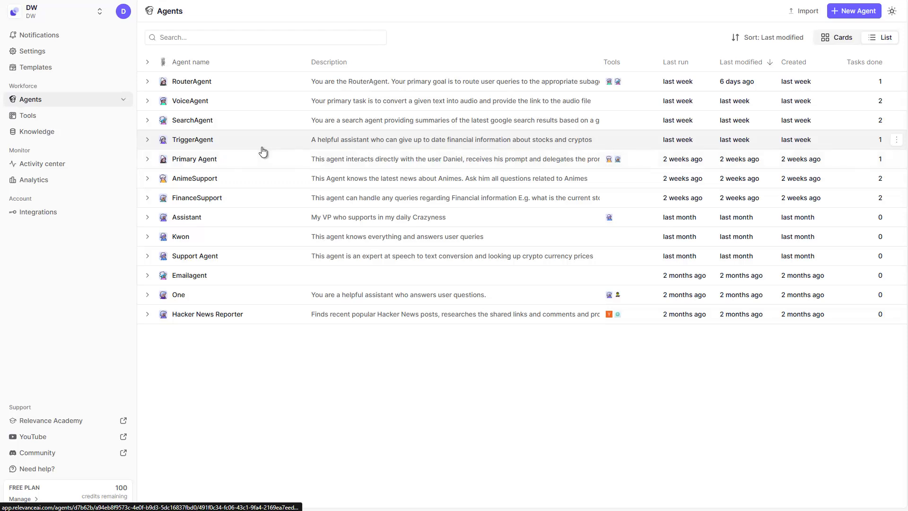
- Create a new blank tool from the workspace's tools overview
left_click(36, 122)
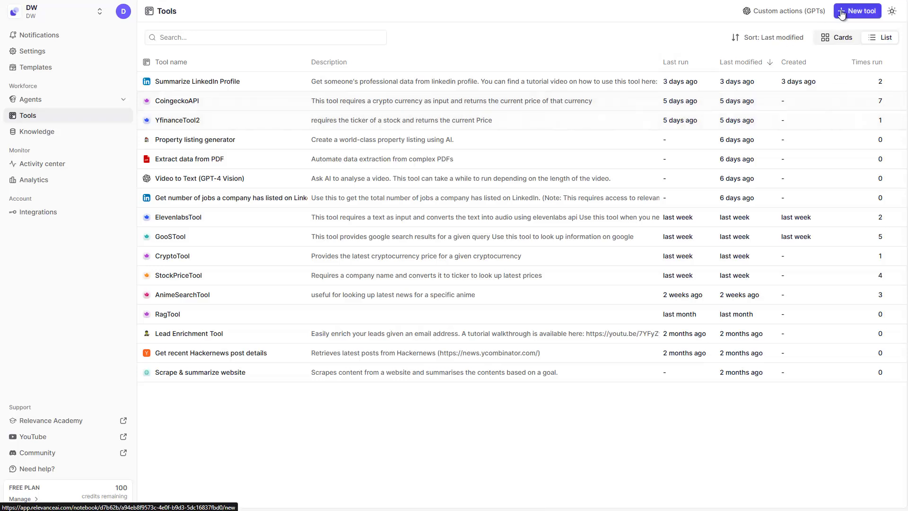
left_click(864, 17)
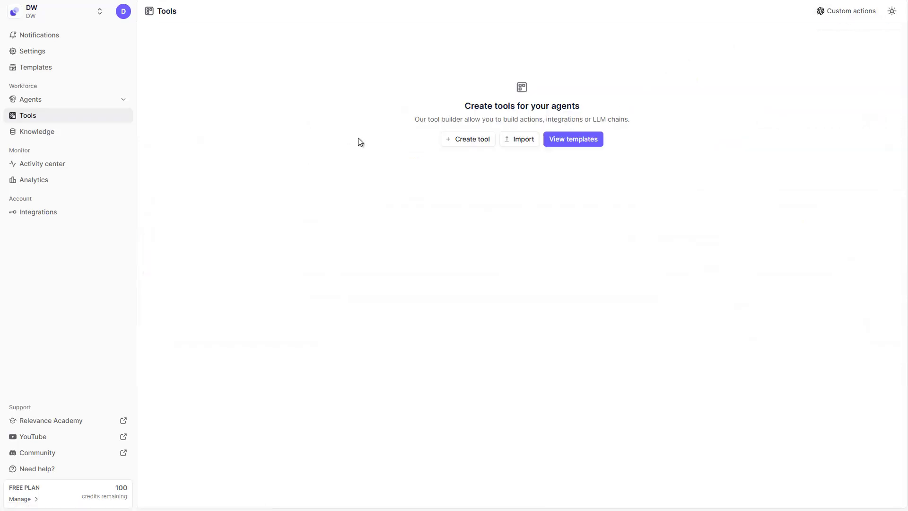
left_click(459, 142)
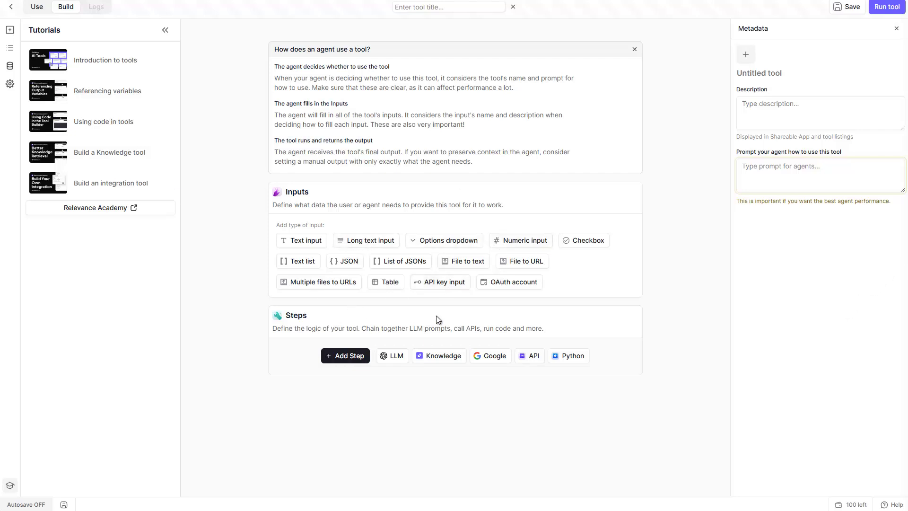
- Examine the available tool step types, including the AI generation and Knowledge categories, without adding any
left_click(340, 358)
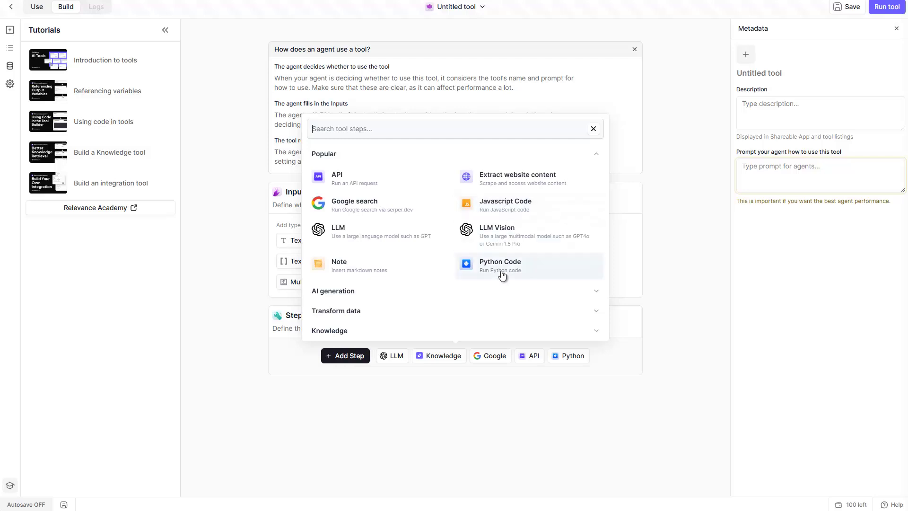
left_click(566, 291)
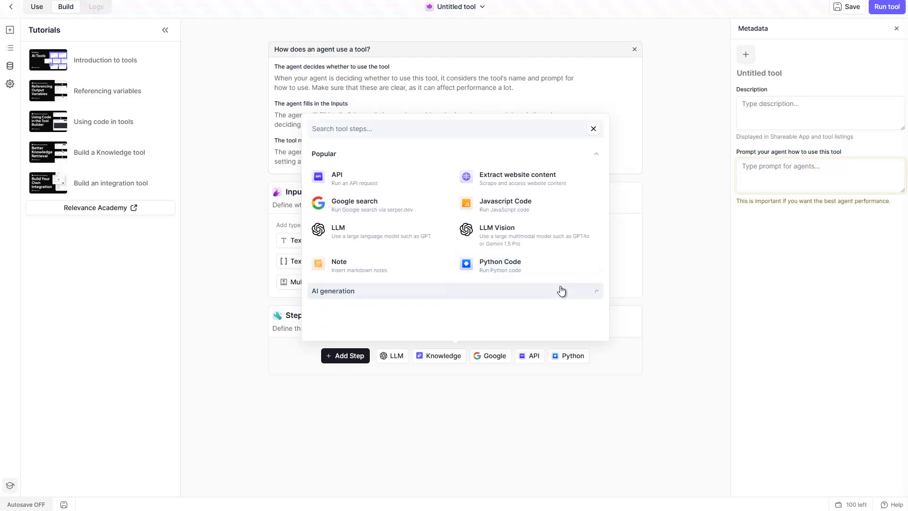
scroll(531, 276, "down", 3)
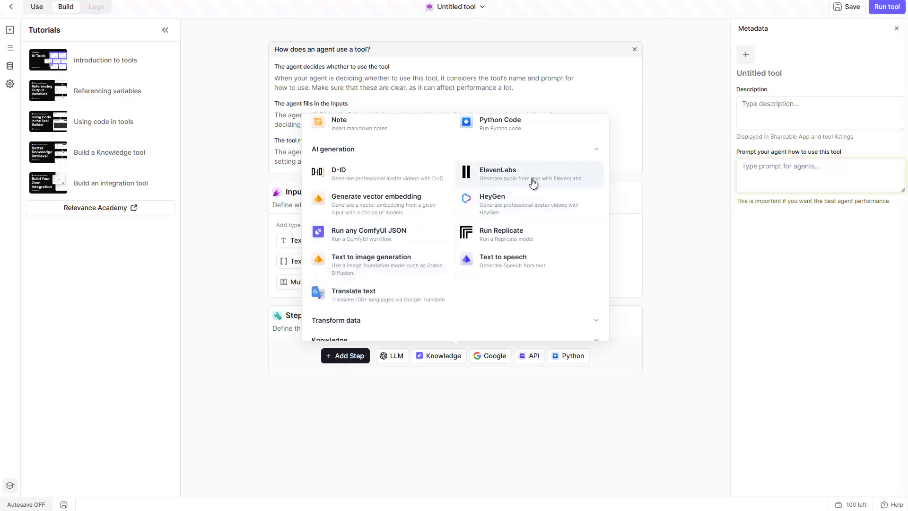
scroll(383, 285, "down", 1)
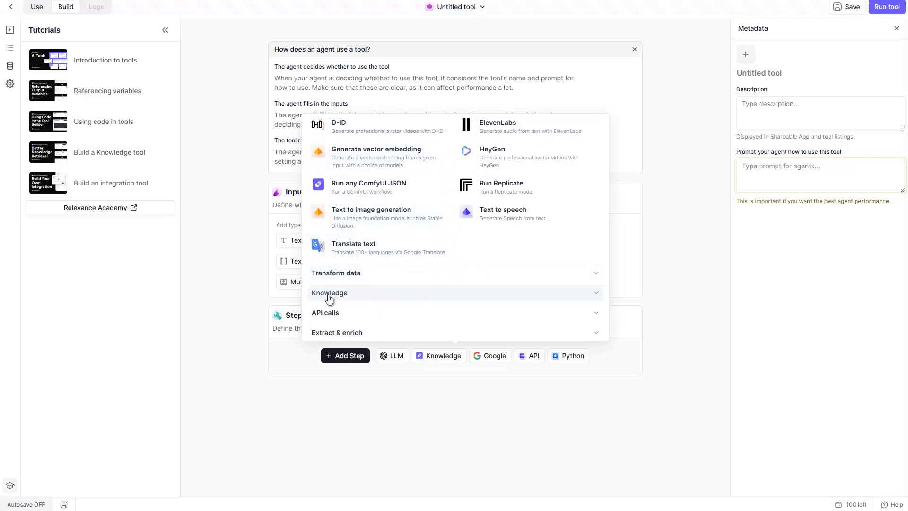
left_click(350, 293)
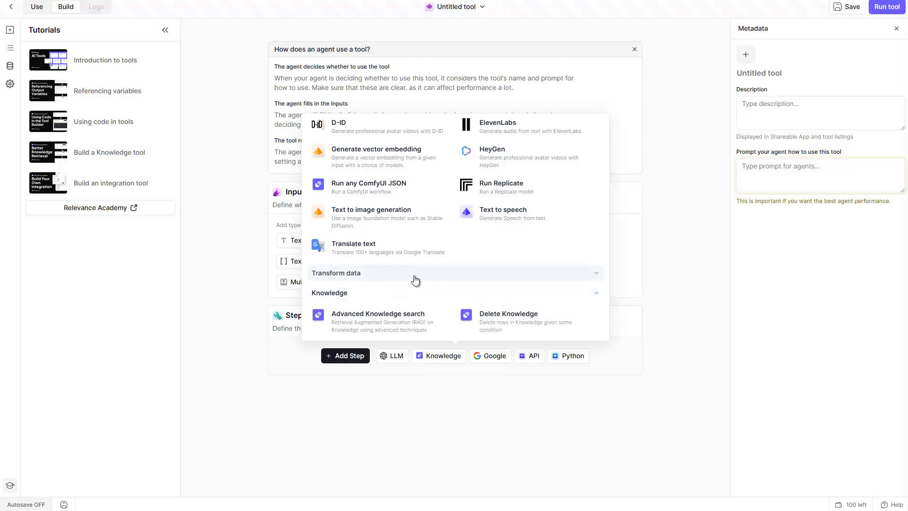
scroll(415, 280, "down", 1)
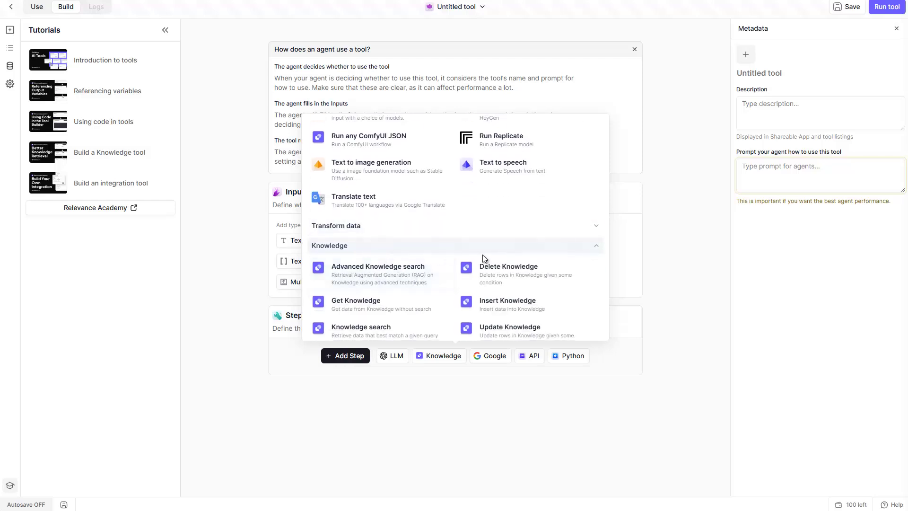
scroll(573, 279, "down", 2)
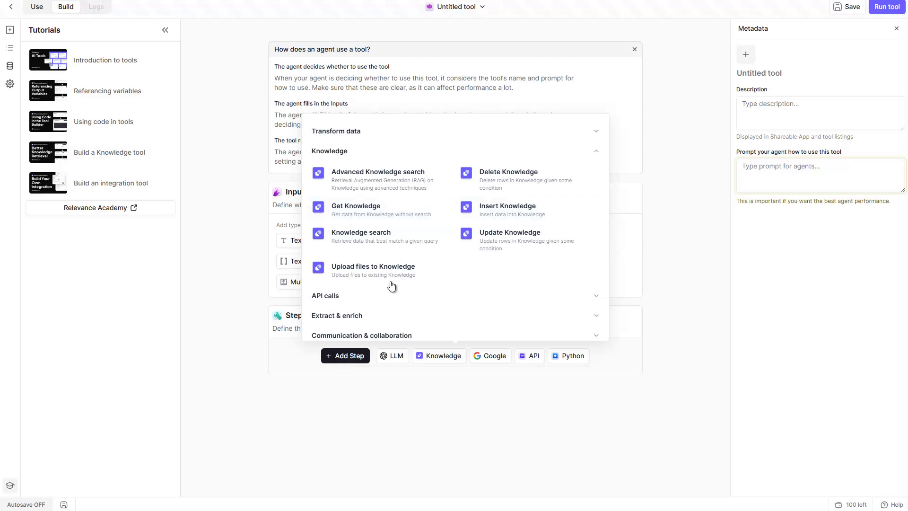
scroll(412, 283, "down", 2)
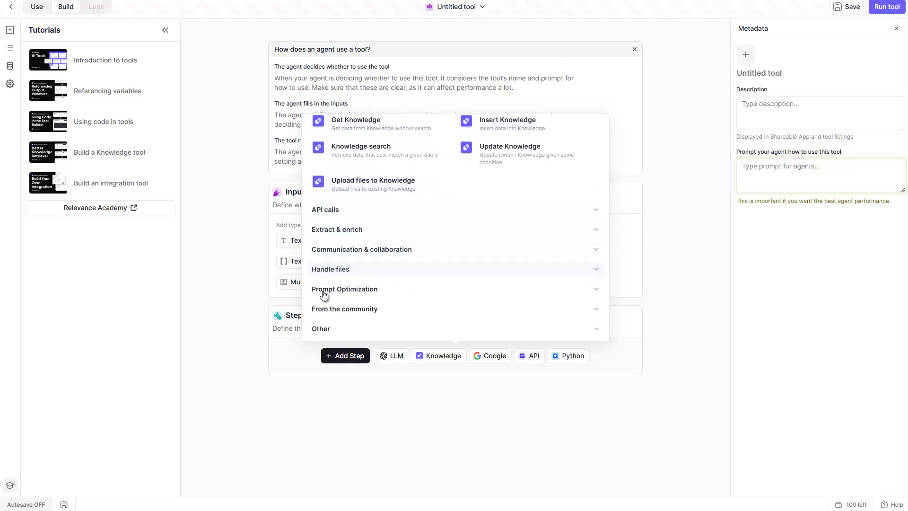
left_click(670, 148)
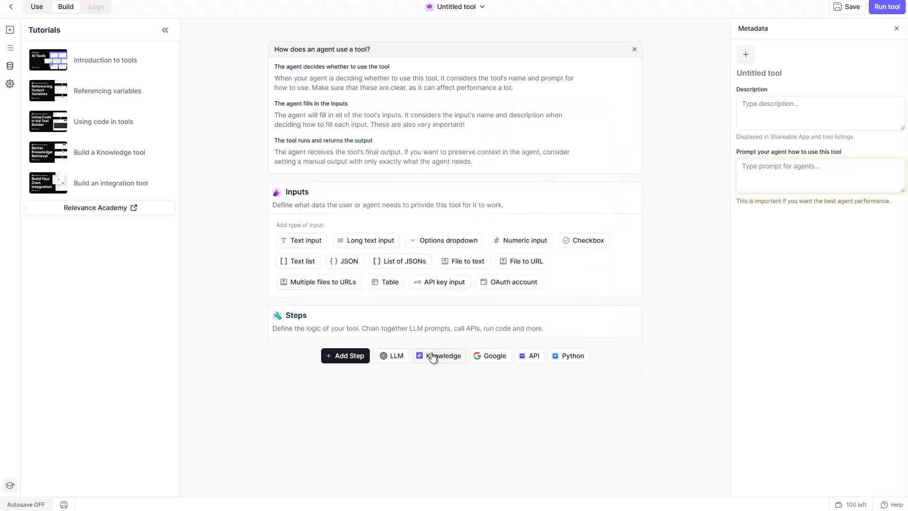
- Add a Google search step and an LLM step to the untitled tool, and leave the builder without saving
left_click(482, 357)
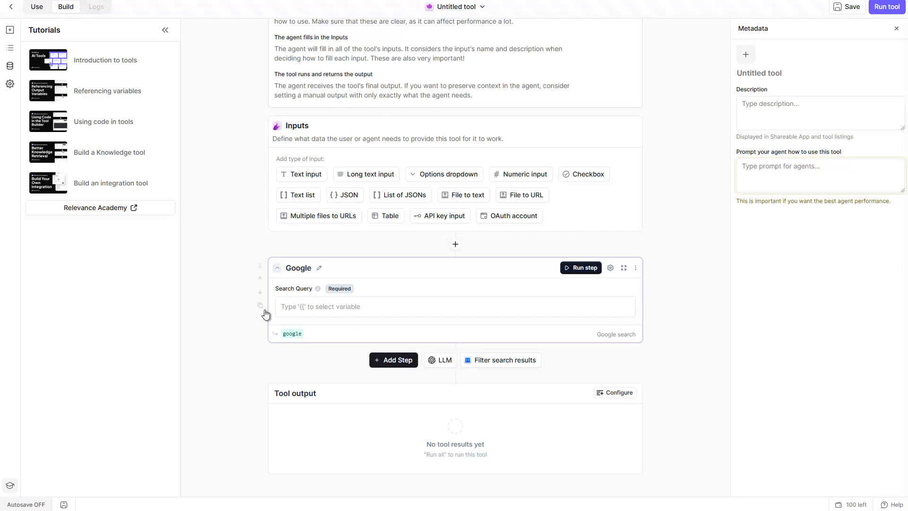
left_click(441, 362)
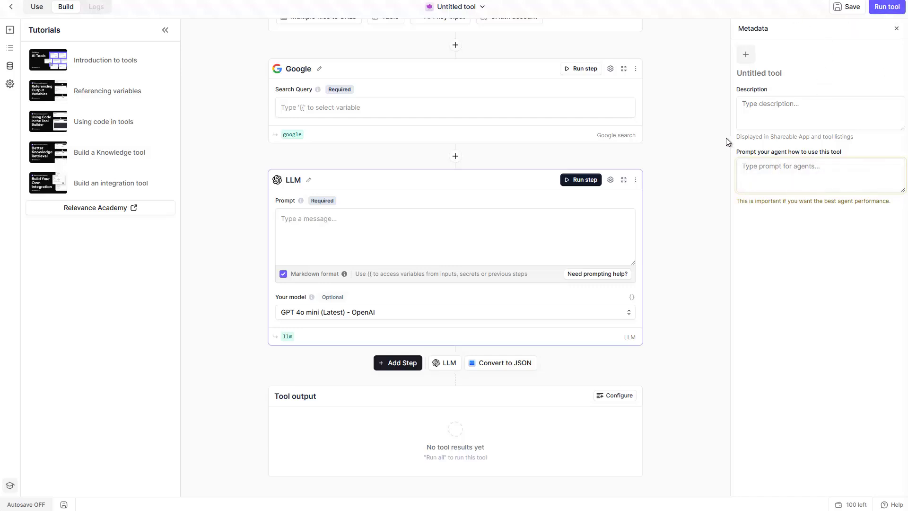
left_click(12, 10)
left_click(495, 42)
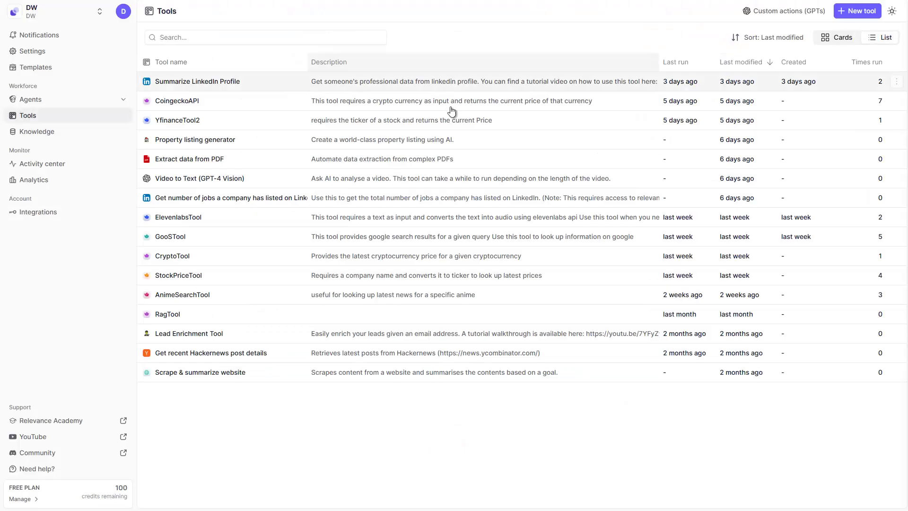
- Look at the existing knowledge tables and return to the agents overview
left_click(26, 138)
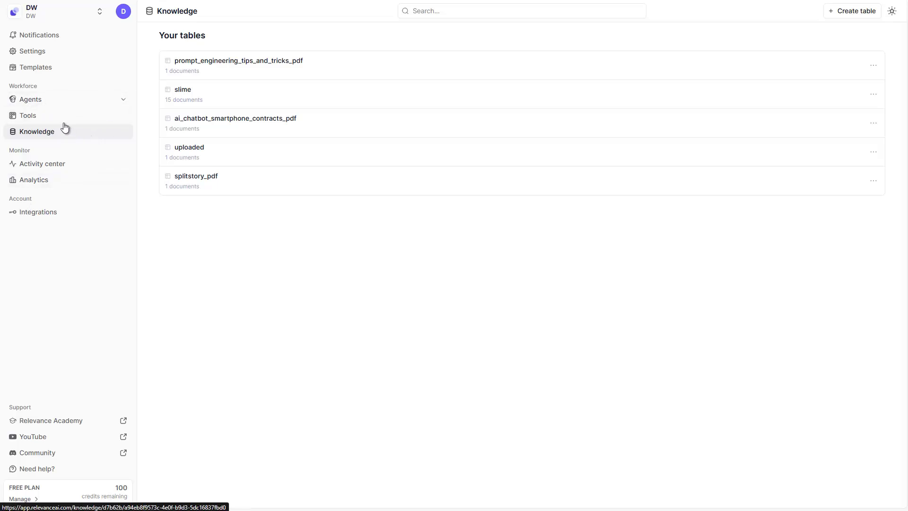
left_click(39, 100)
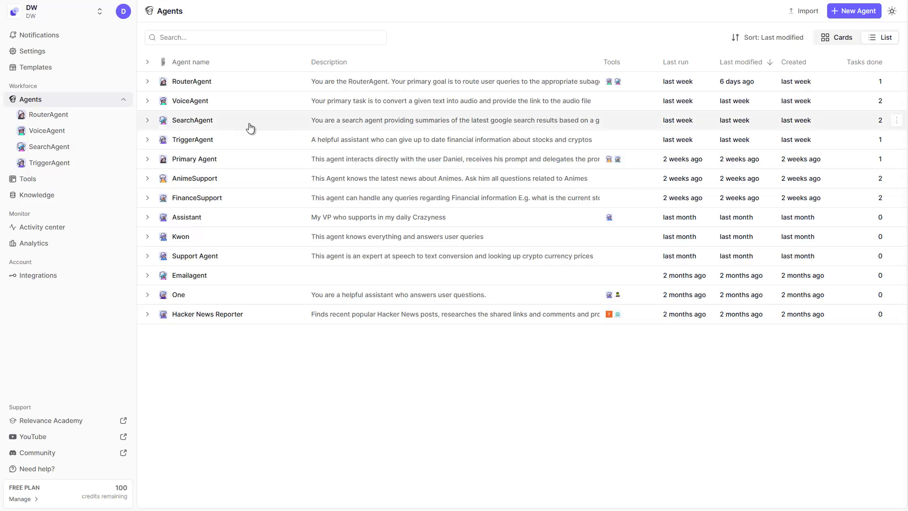
- Open RouterAgent and give it the new task "I want to listen to the latest news on Nvidia"
left_click(182, 83)
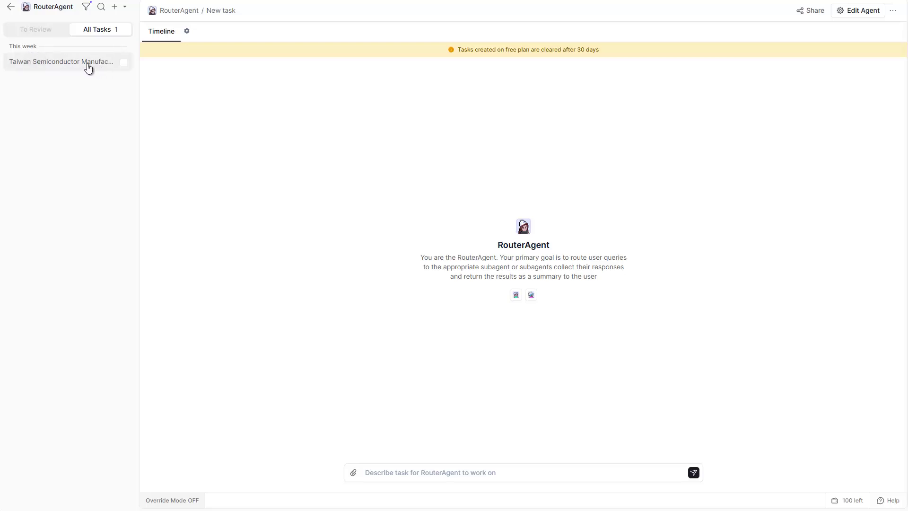
left_click(393, 472)
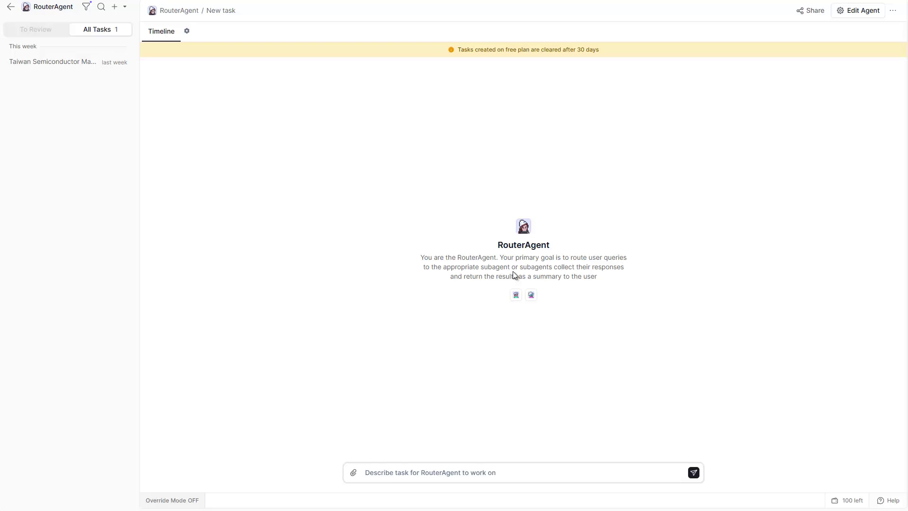
type("W")
key("BackSpace")
type("I")
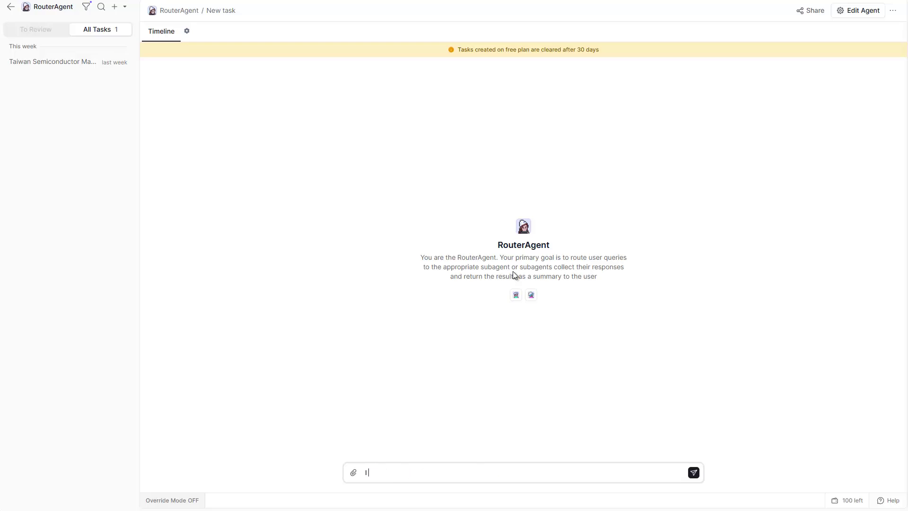
type(" want to listen to the latest news on Nvidia")
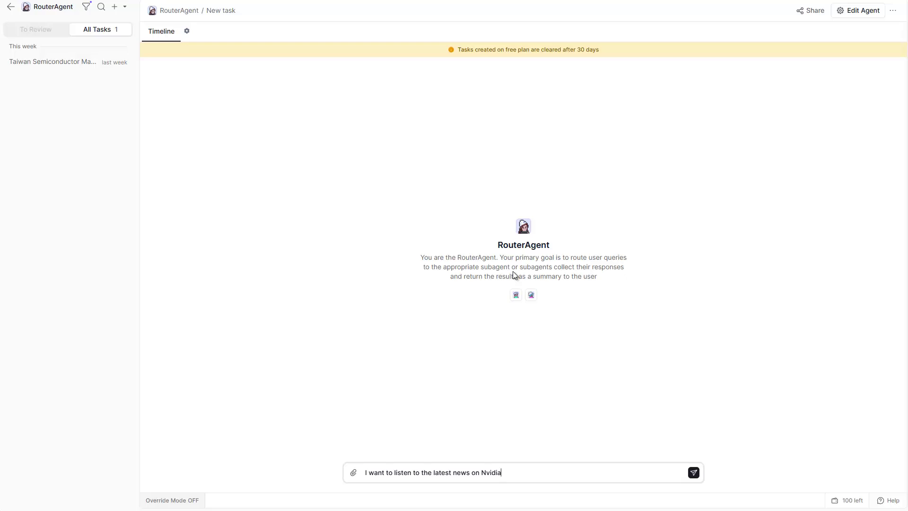
left_click(693, 473)
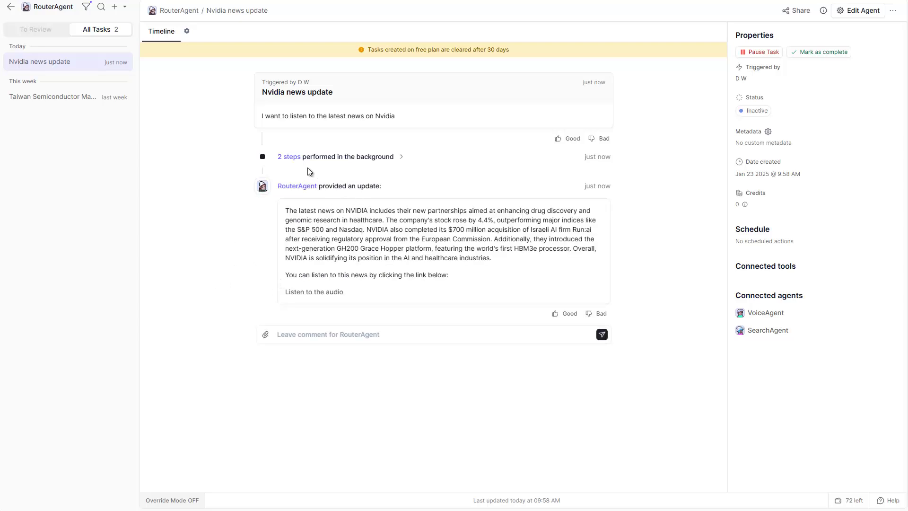
- Expand the background steps of the Nvidia task and play the audio file linked in RouterAgent's update, then return to the task
left_click(387, 158)
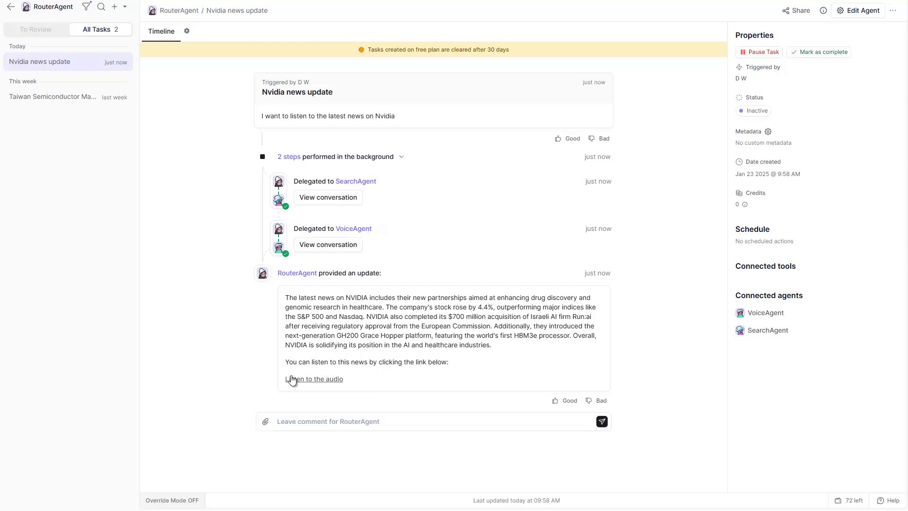
left_click(325, 378)
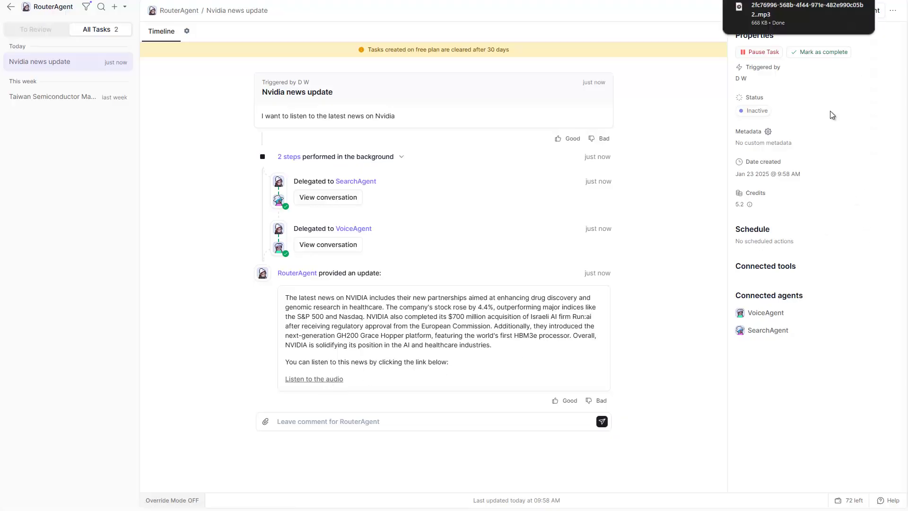
left_click(781, 10)
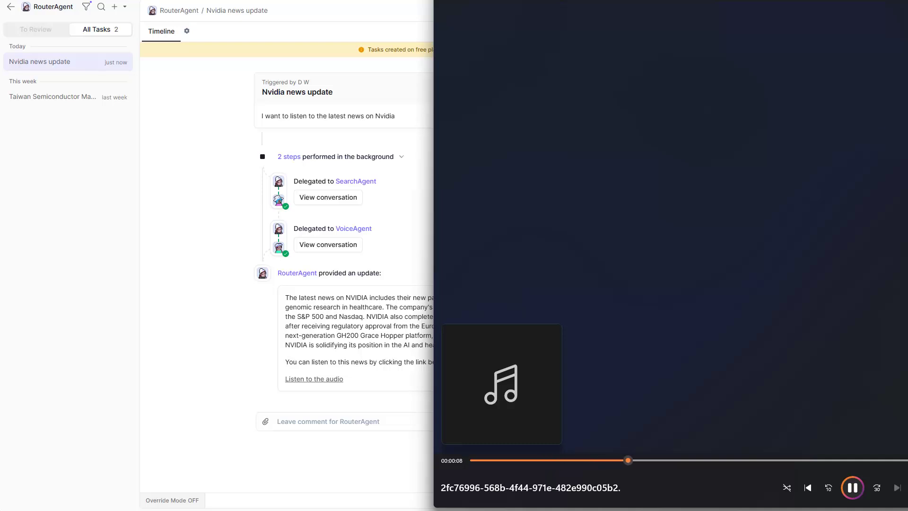
key("alt+Tab")
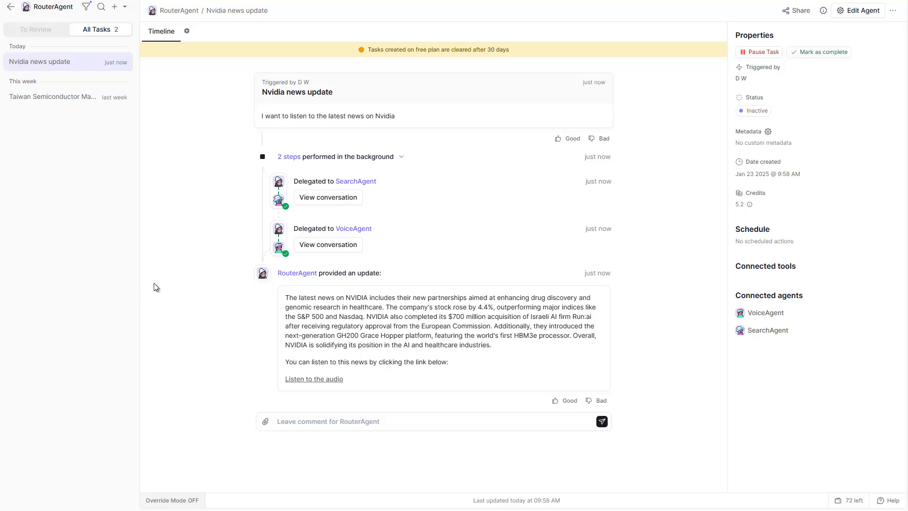
- View the conversation delegated to SearchAgent and expand its background step to see which tool was used
mouse_move(369, 181)
left_click(324, 200)
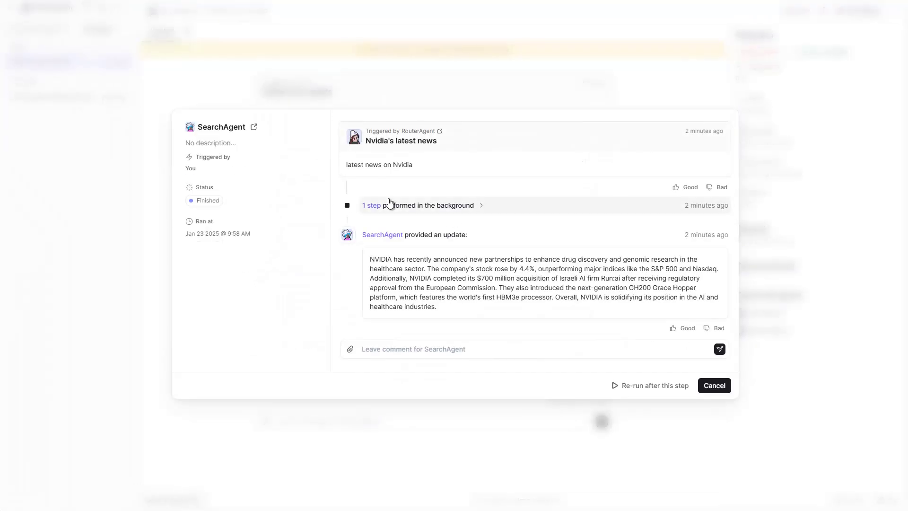
left_click(428, 206)
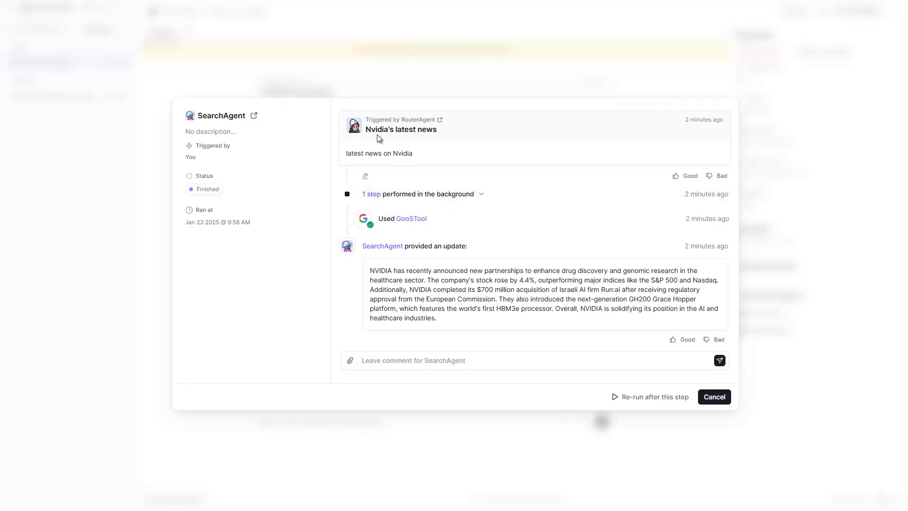
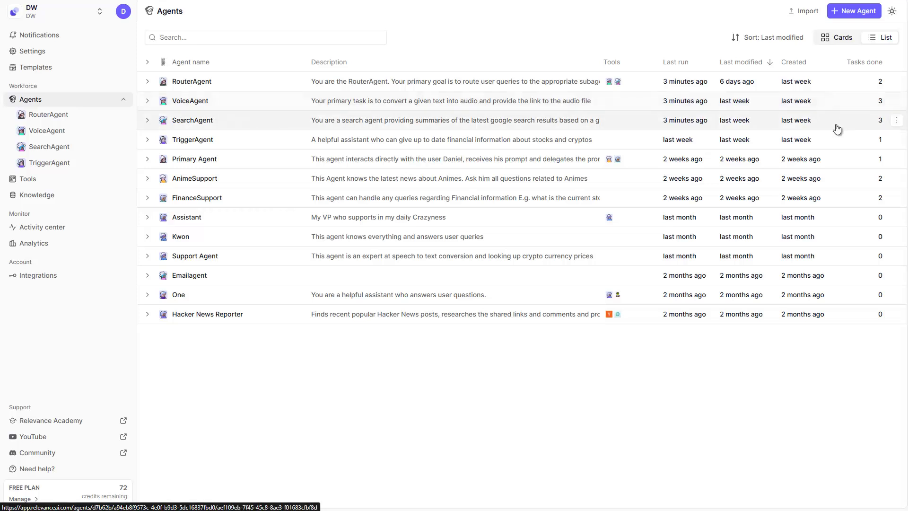
- Open SearchAgent's configuration from the agents overview and read its profile and core instructions
left_click(896, 122)
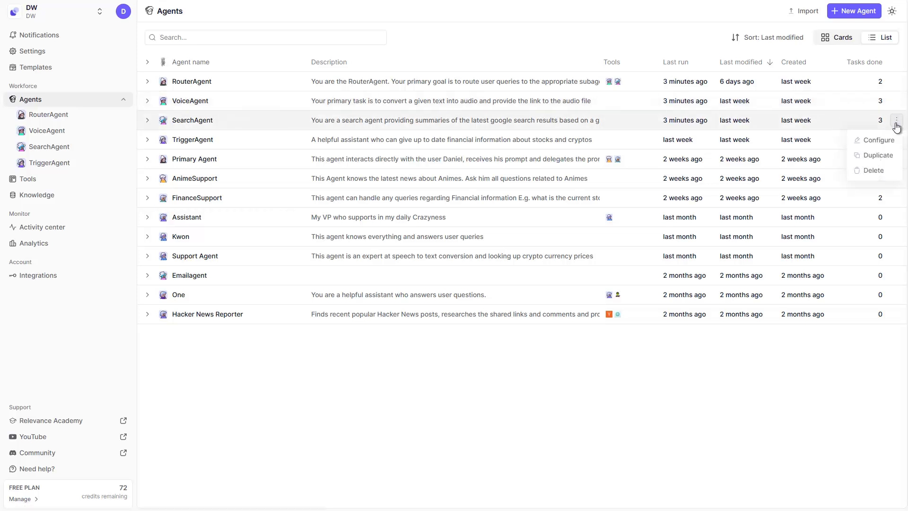
left_click(880, 142)
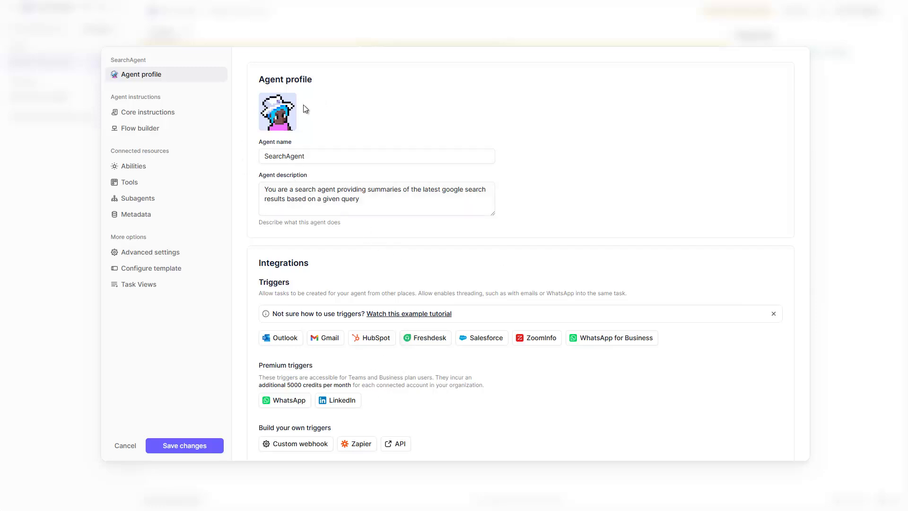
left_click(148, 114)
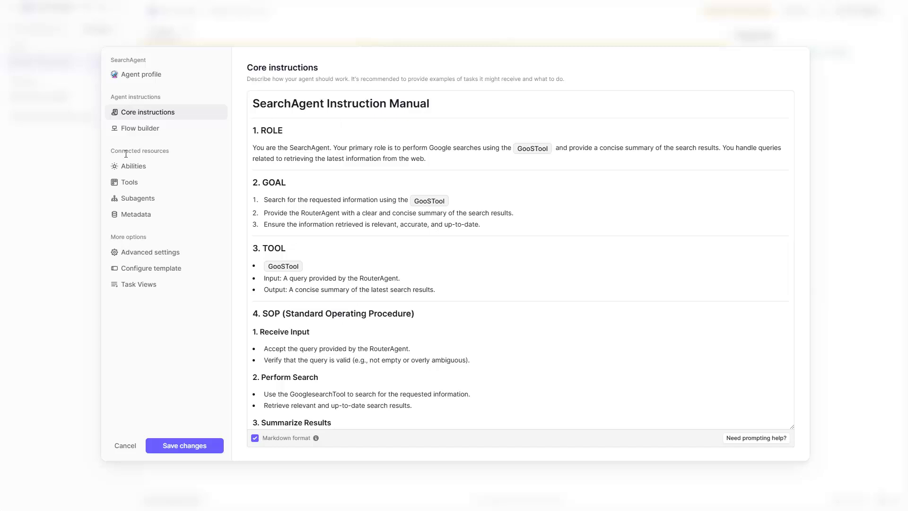
- Examine GooSTool's settings within SearchAgent, including the available approval modes, without changing the selected mode
left_click(129, 185)
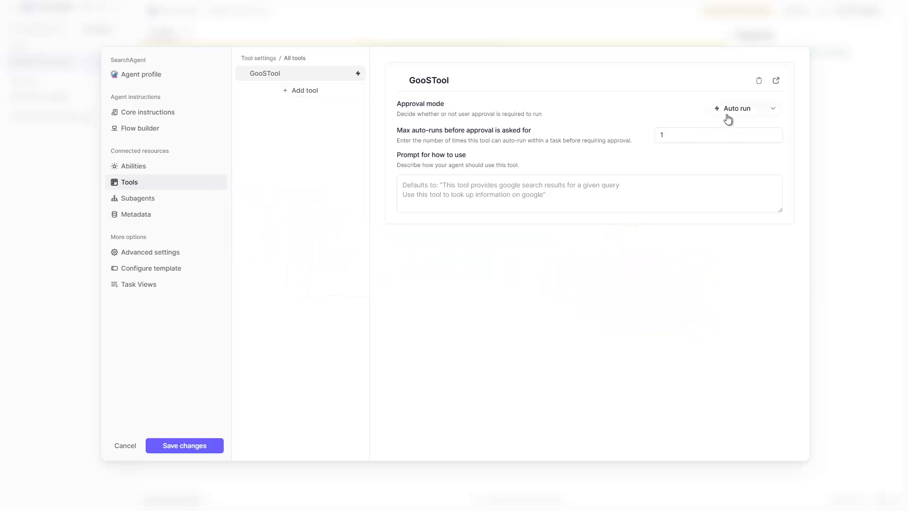
left_click(774, 113)
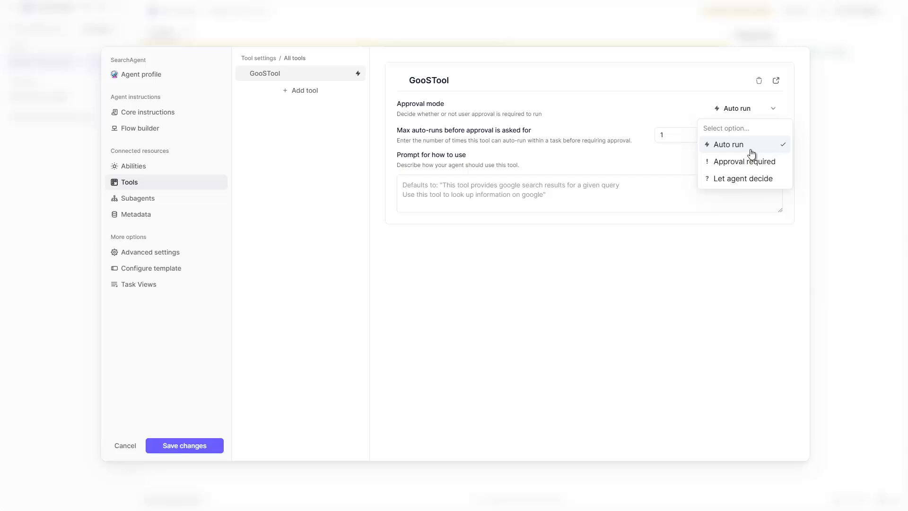
left_click(788, 96)
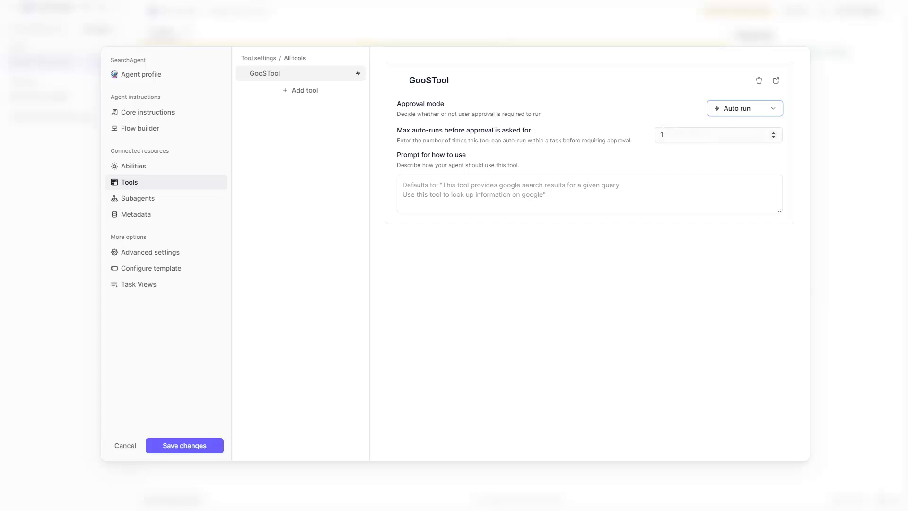
- Look at the subagents that SearchAgent could use, and return to the agents overview without saving the configuration
left_click(137, 199)
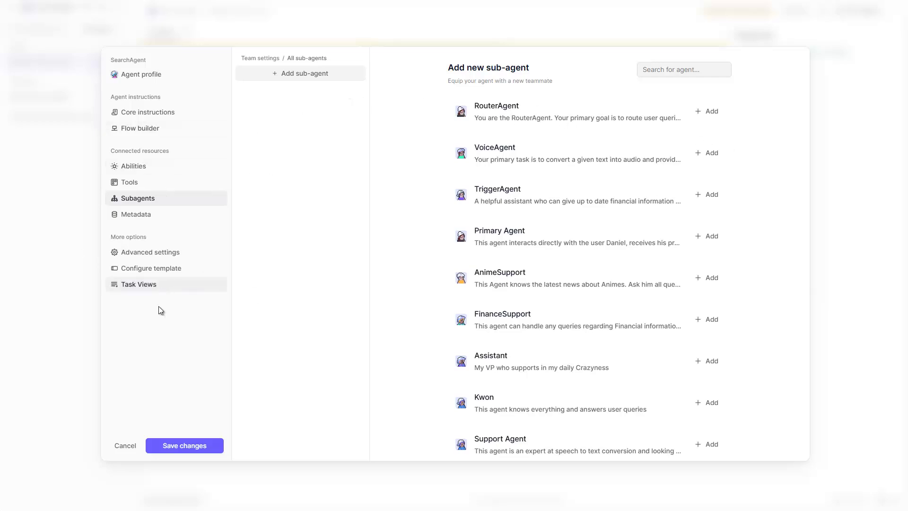
left_click(124, 445)
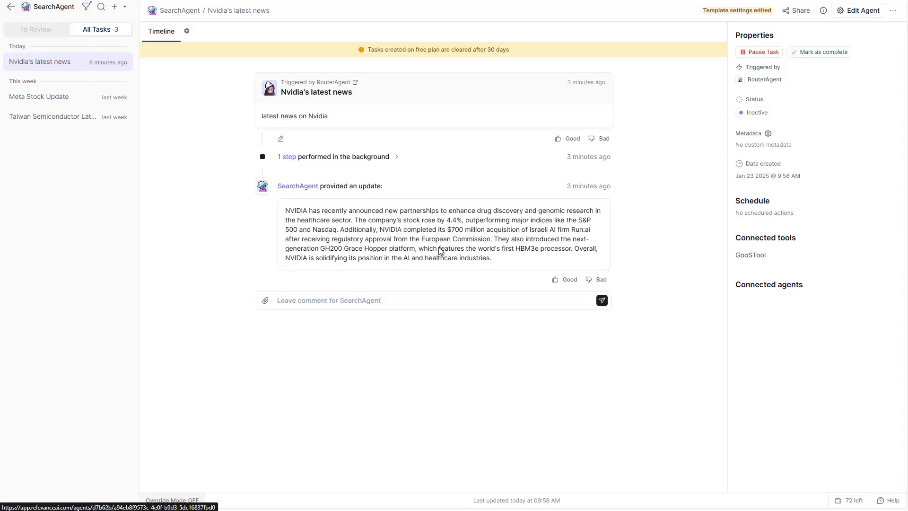
left_click(8, 10)
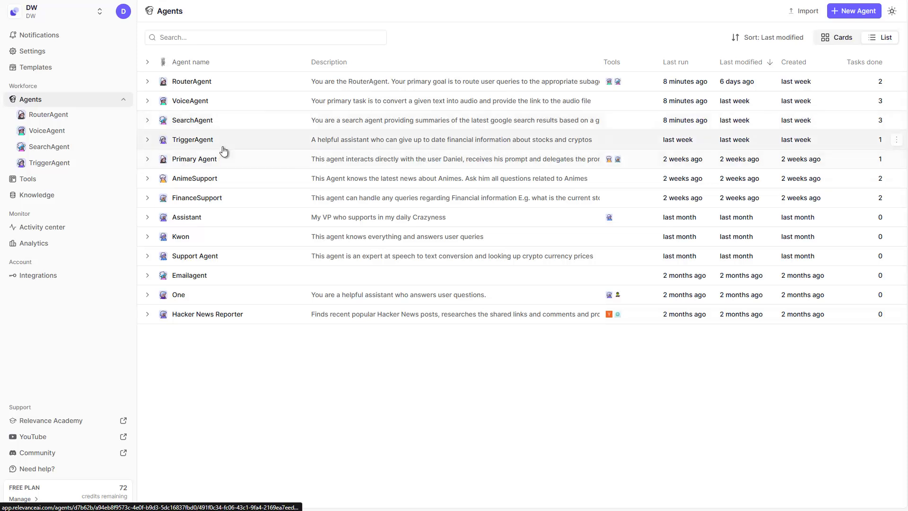